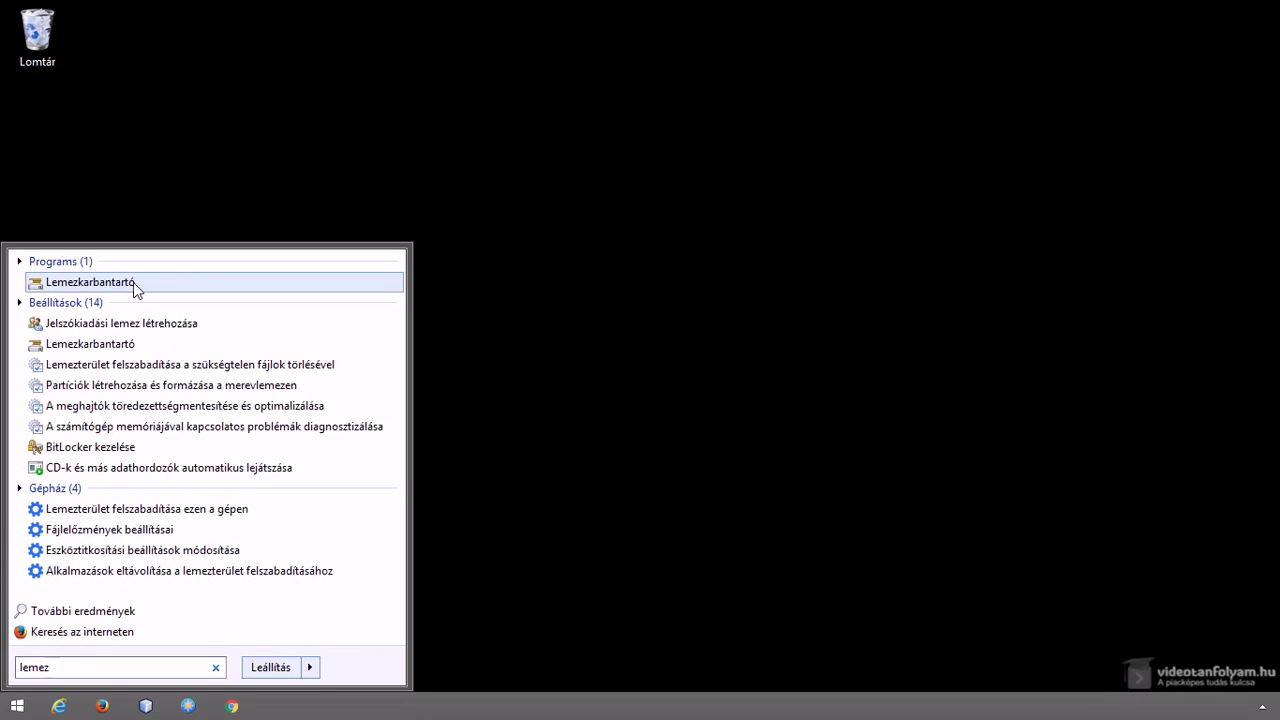
Open Lemezkarbantartó for the C: drive and view the description of the per-user queued Windows error report files
left_click(131, 283)
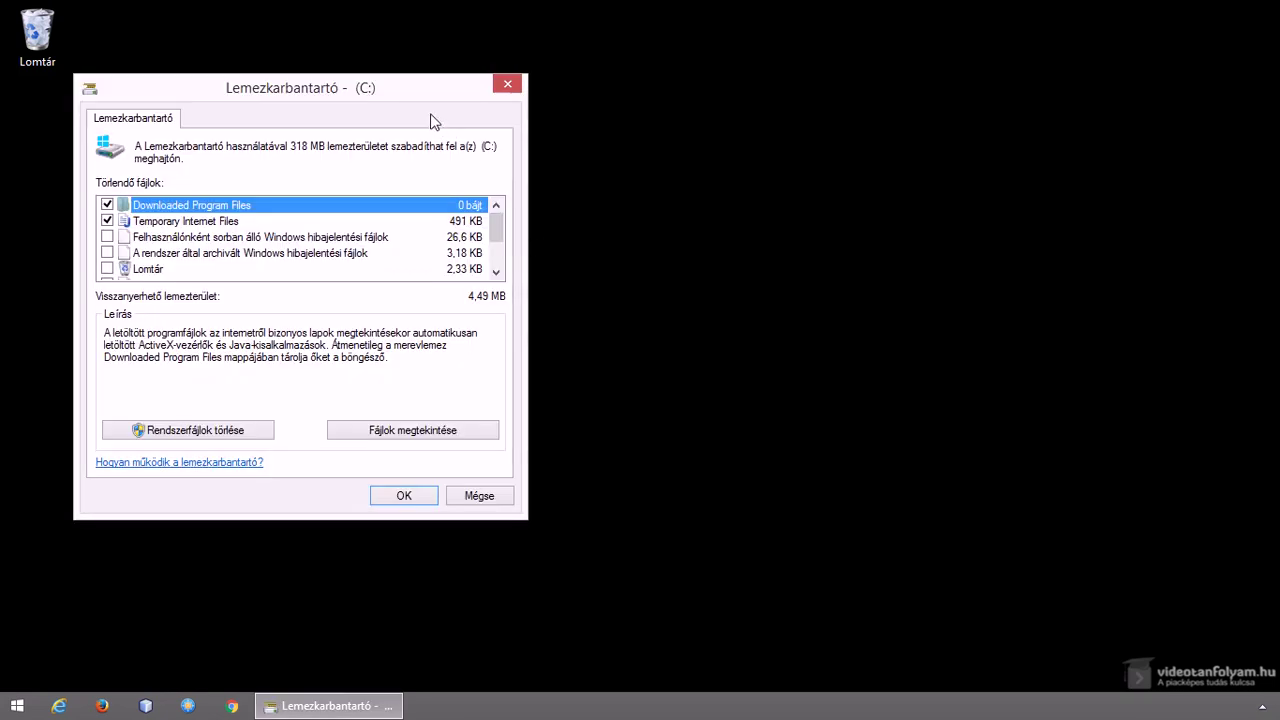
left_click_drag(408, 100, 691, 134)
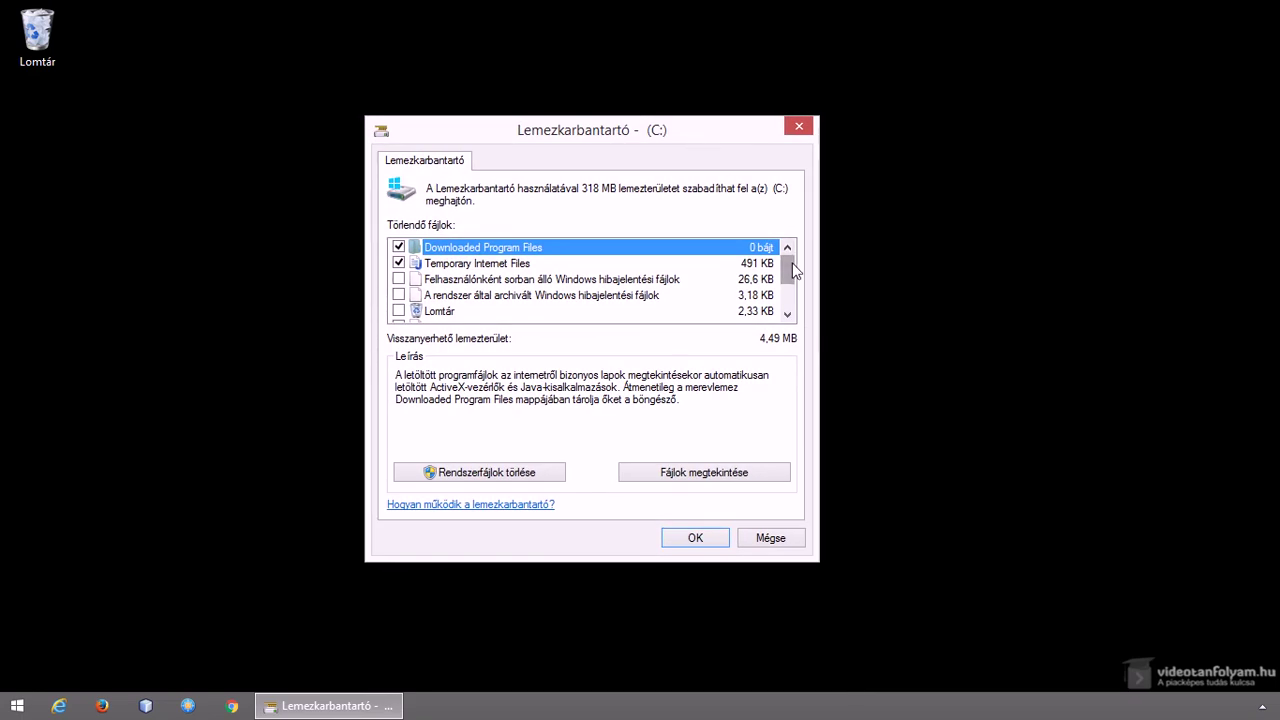
mouse_move(791, 266)
left_mouse_down()
mouse_move(788, 297)
mouse_move(789, 263)
left_mouse_up()
left_click(648, 284)
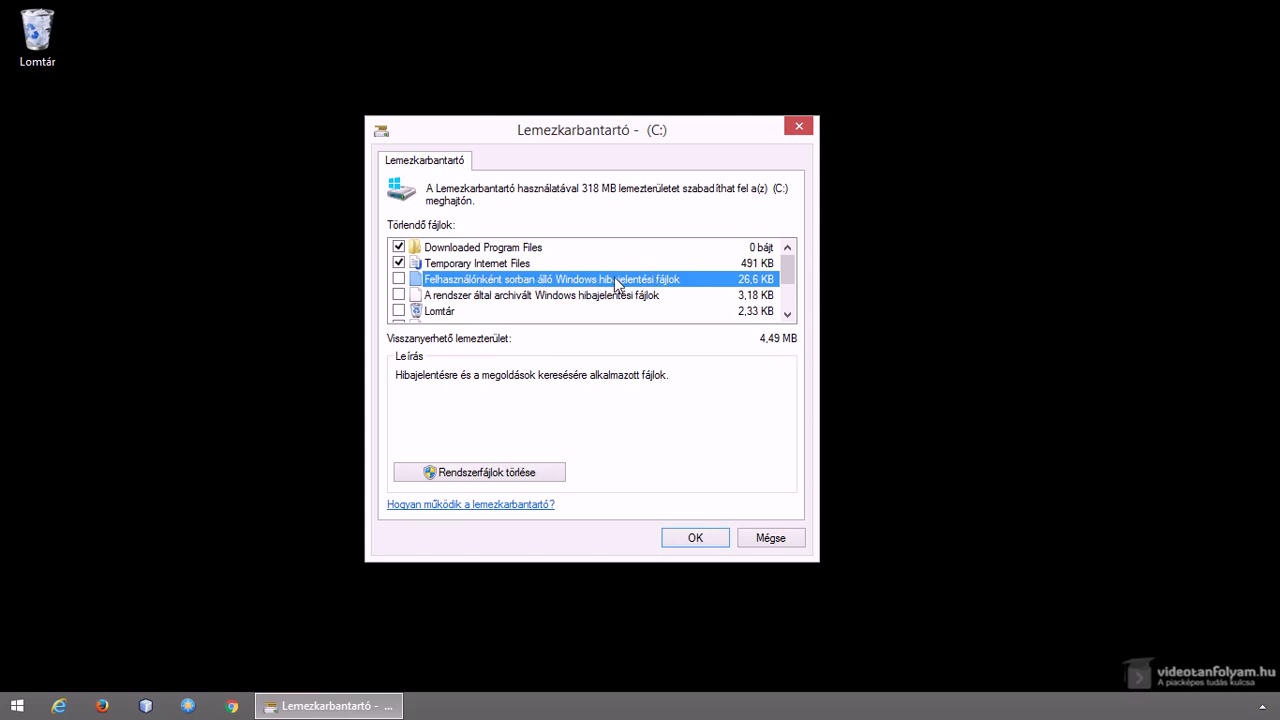
left_click_drag(786, 270, 790, 301)
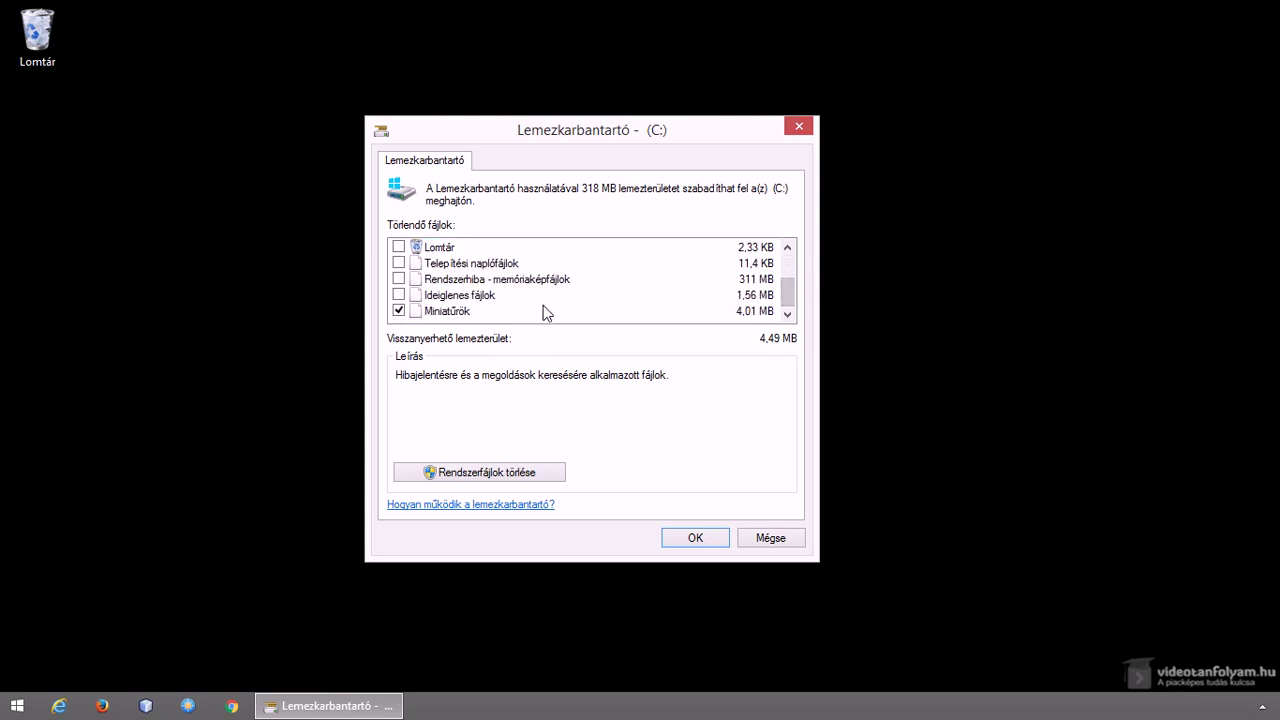
Mark all remaining file categories, including error reports, Lomtár, setup logs, memory dumps and temporary files, and permanently delete the selected files
left_click(471, 283)
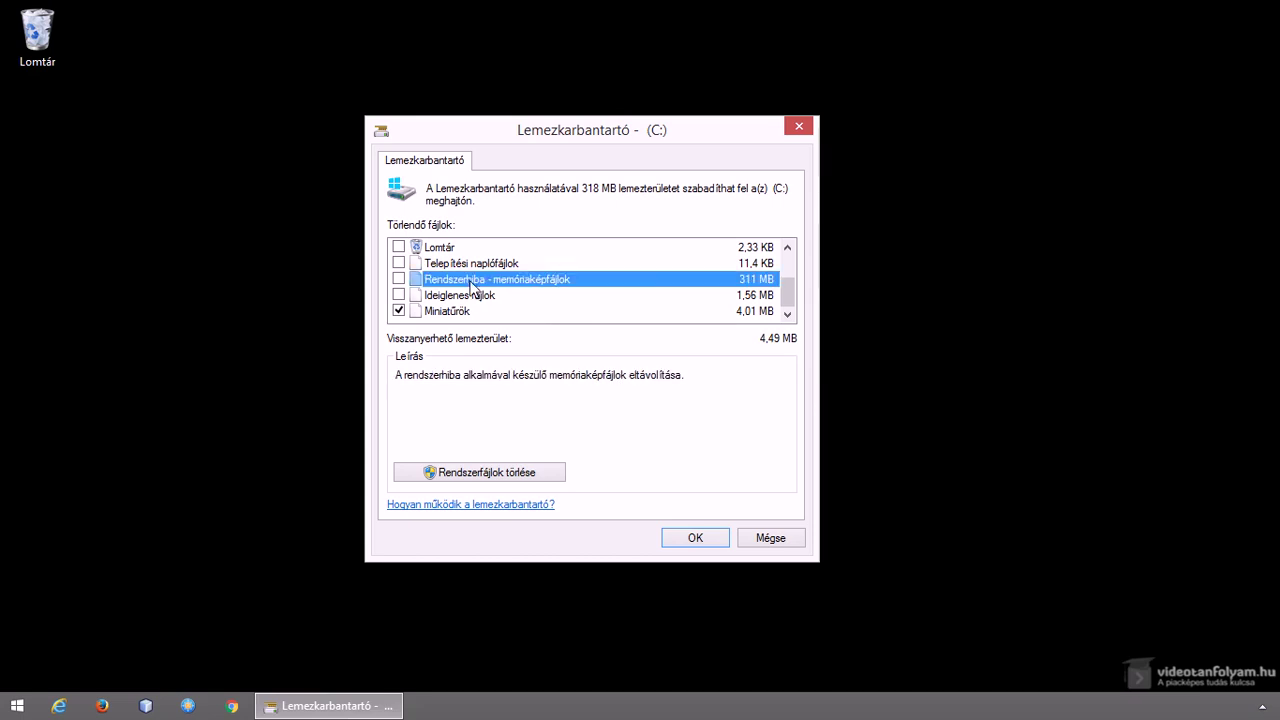
left_click(399, 279)
left_click(399, 263)
left_click_drag(786, 300, 784, 290)
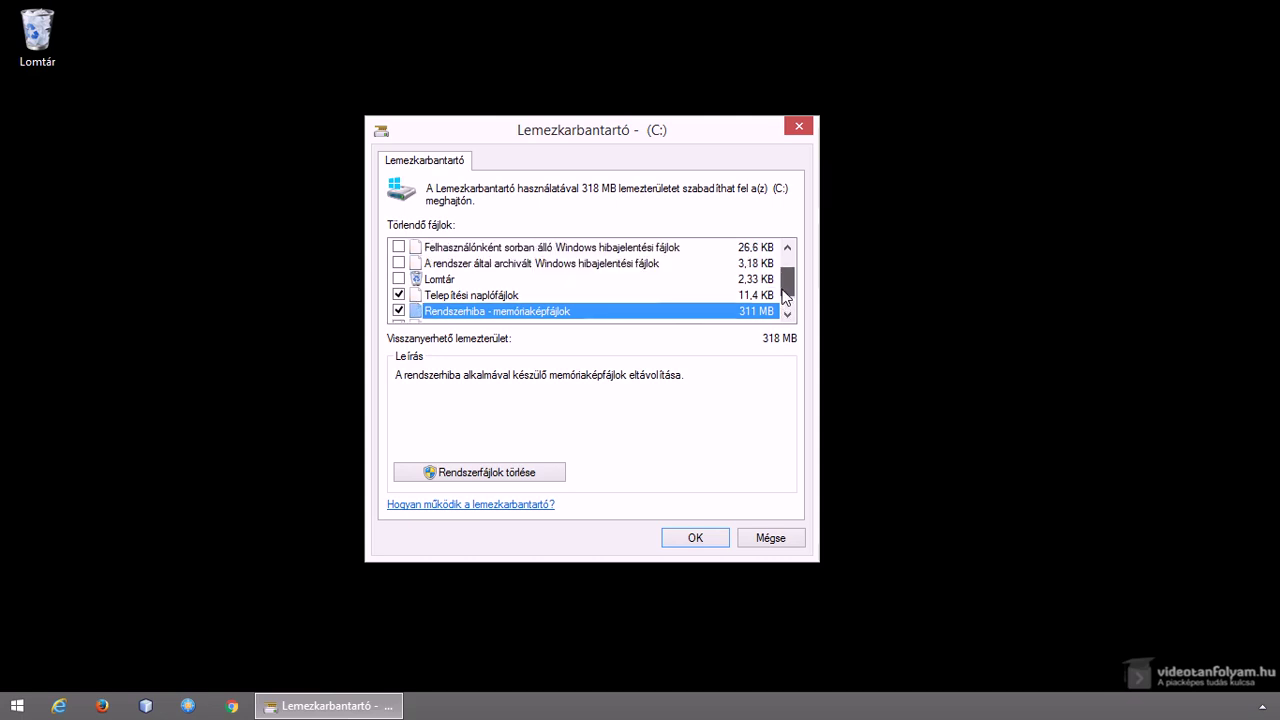
left_click(399, 279)
left_click_drag(786, 282, 786, 268)
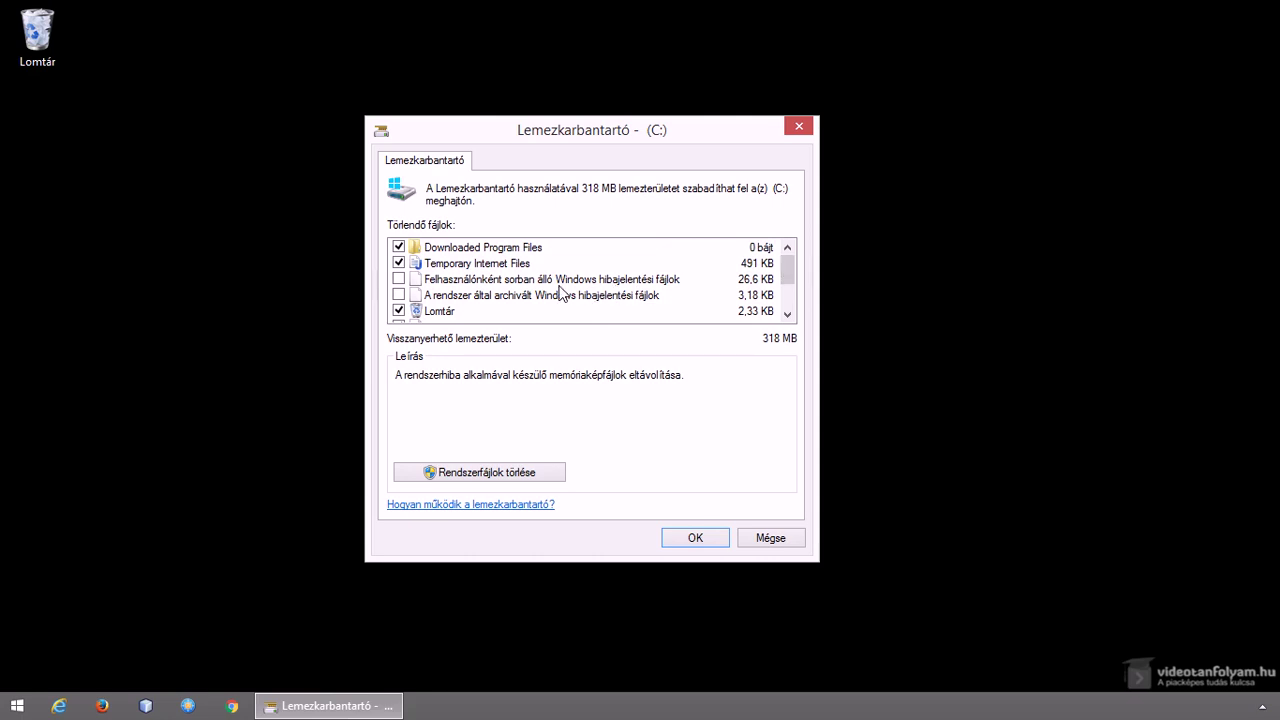
left_click(399, 279)
left_click_drag(787, 268, 783, 330)
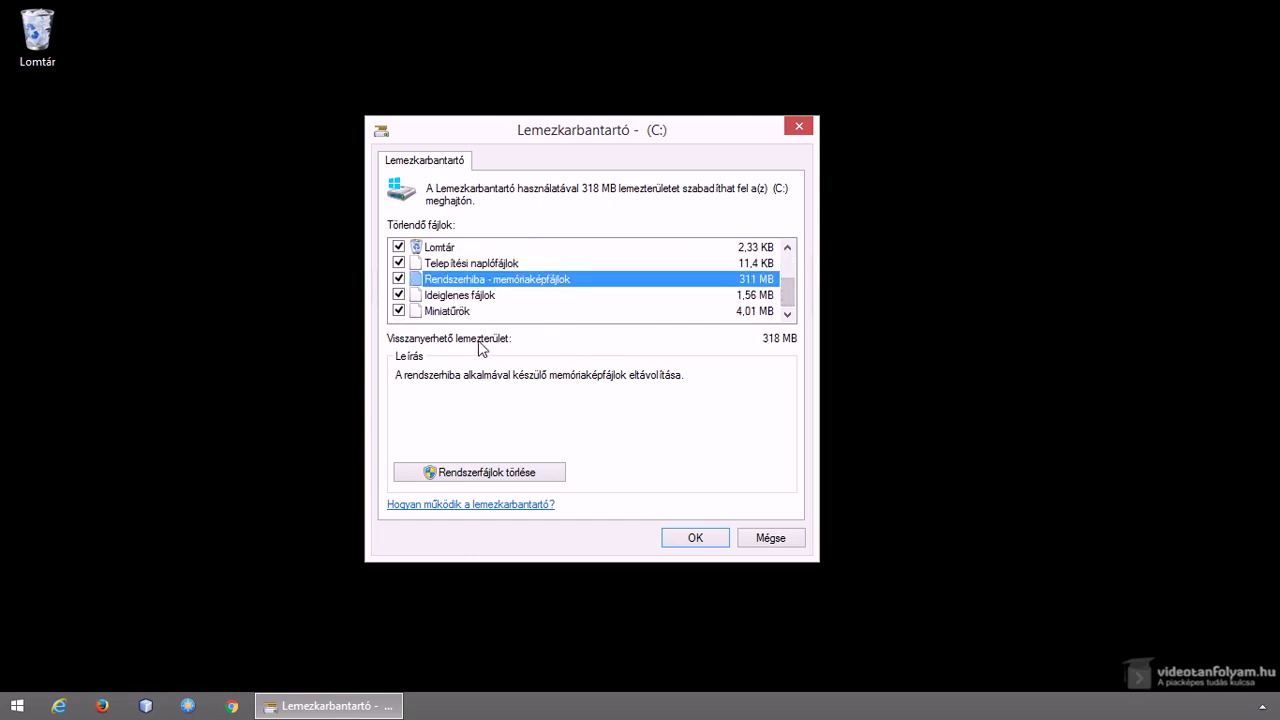
left_click(678, 537)
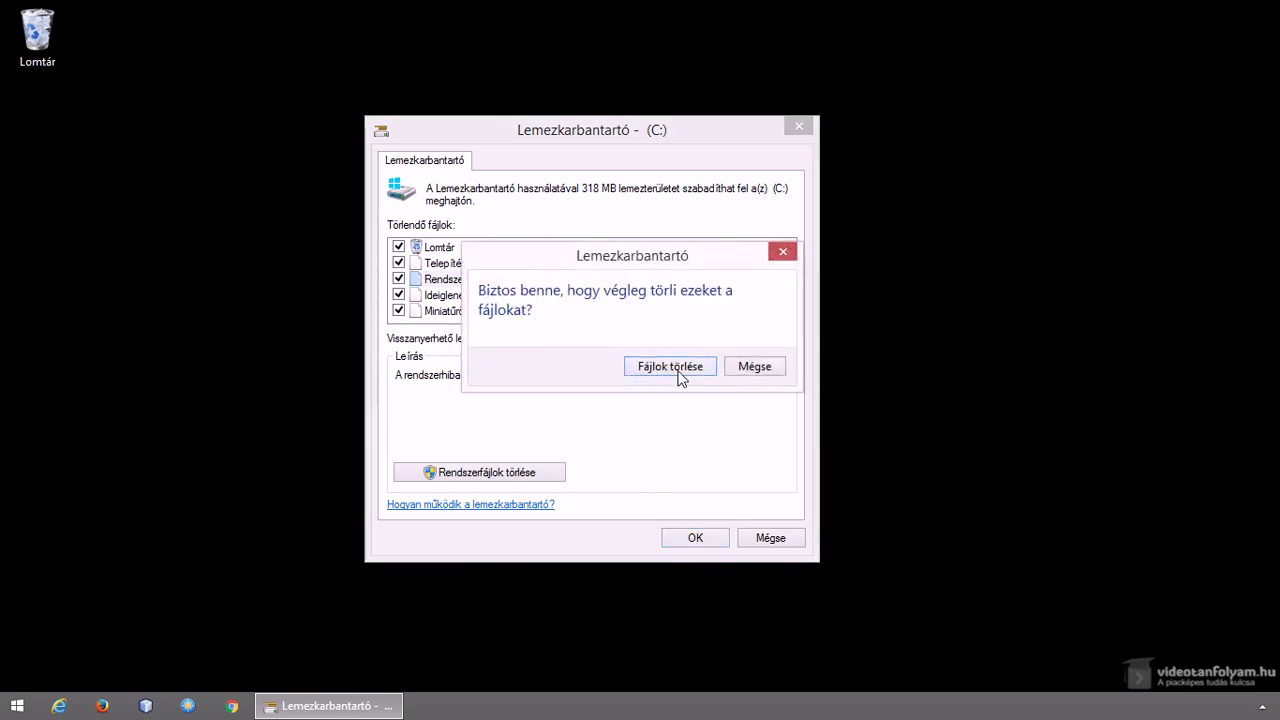
left_click(676, 369)
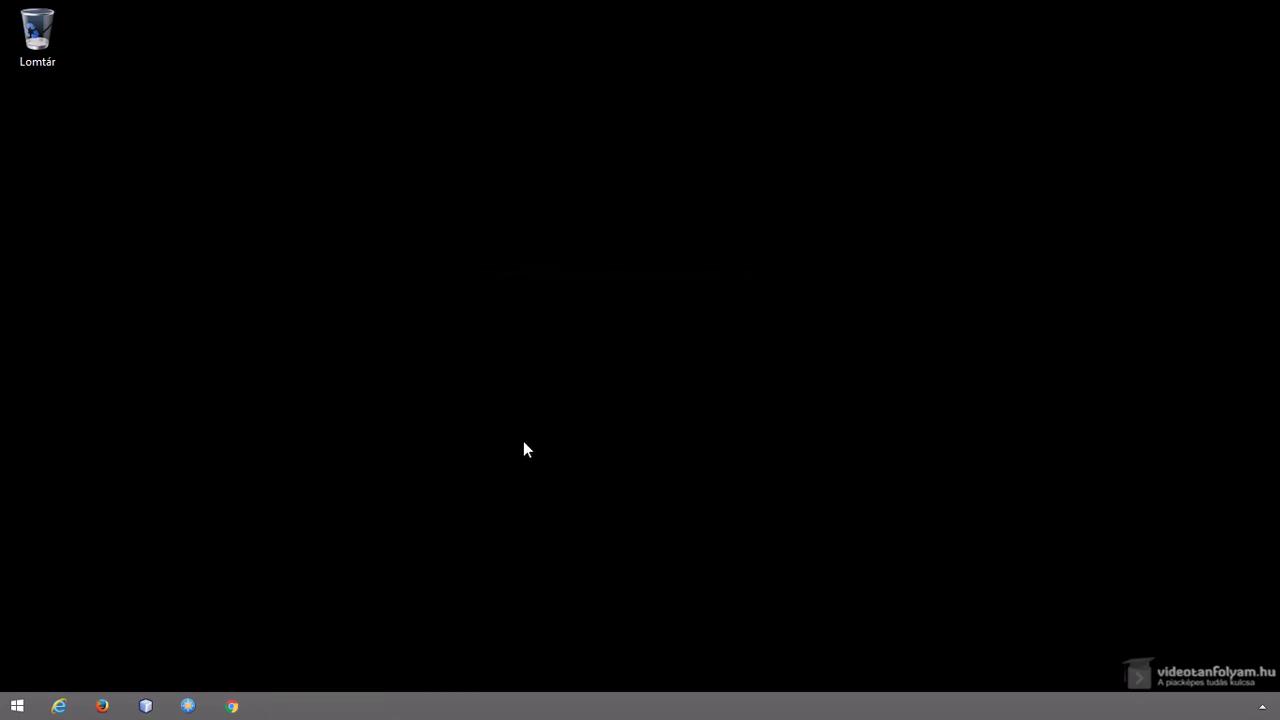
Reopen Lemezkarbantartó for the C: drive and switch it to cleaning up system files
left_click(27, 708)
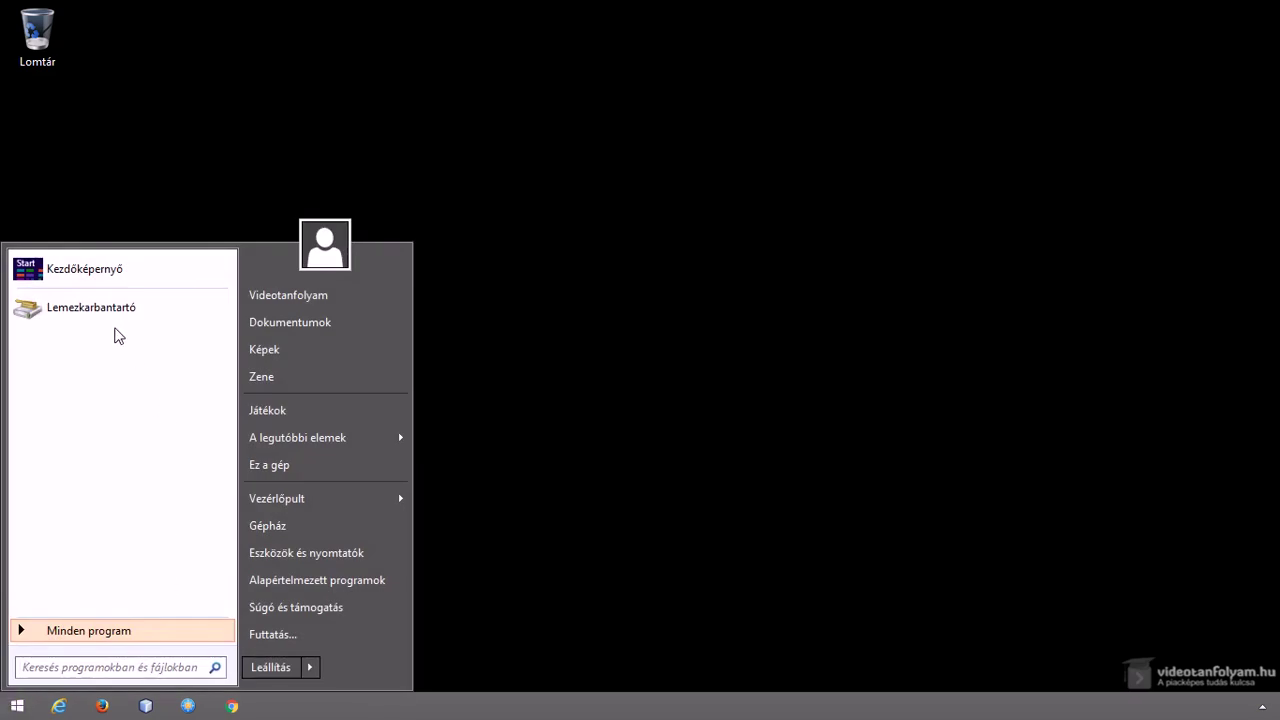
left_click(90, 308)
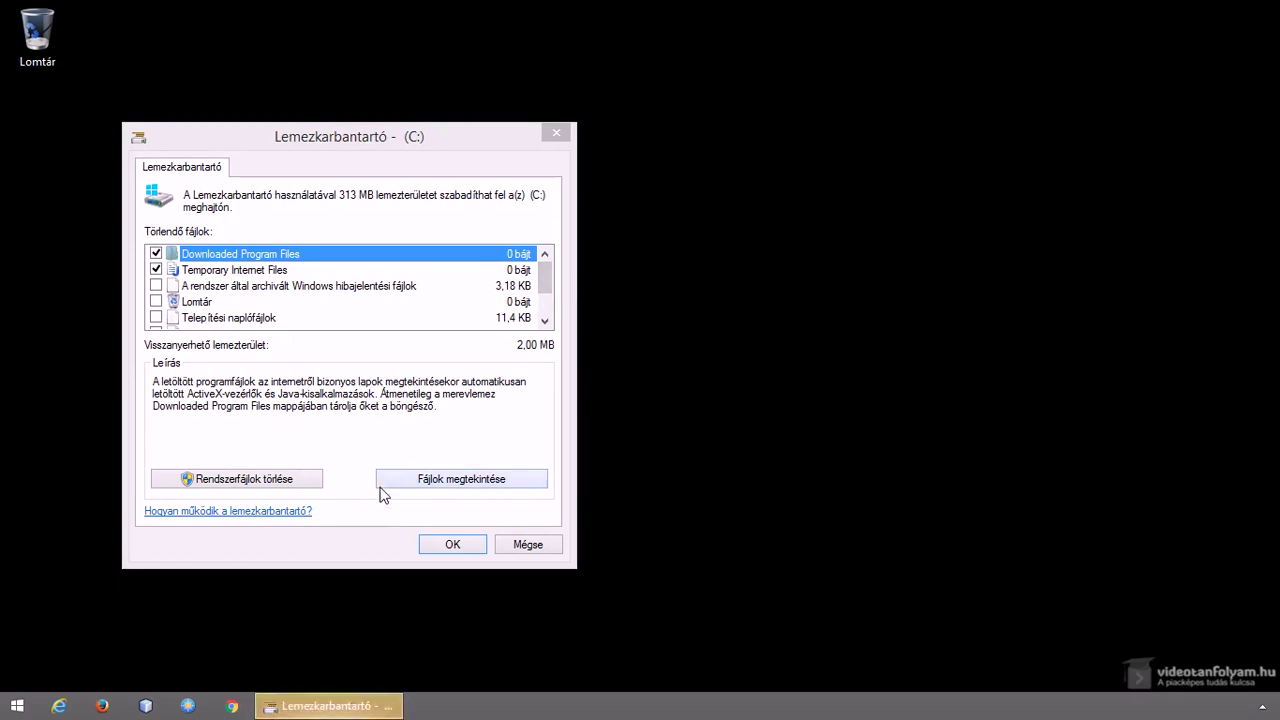
left_click(296, 484)
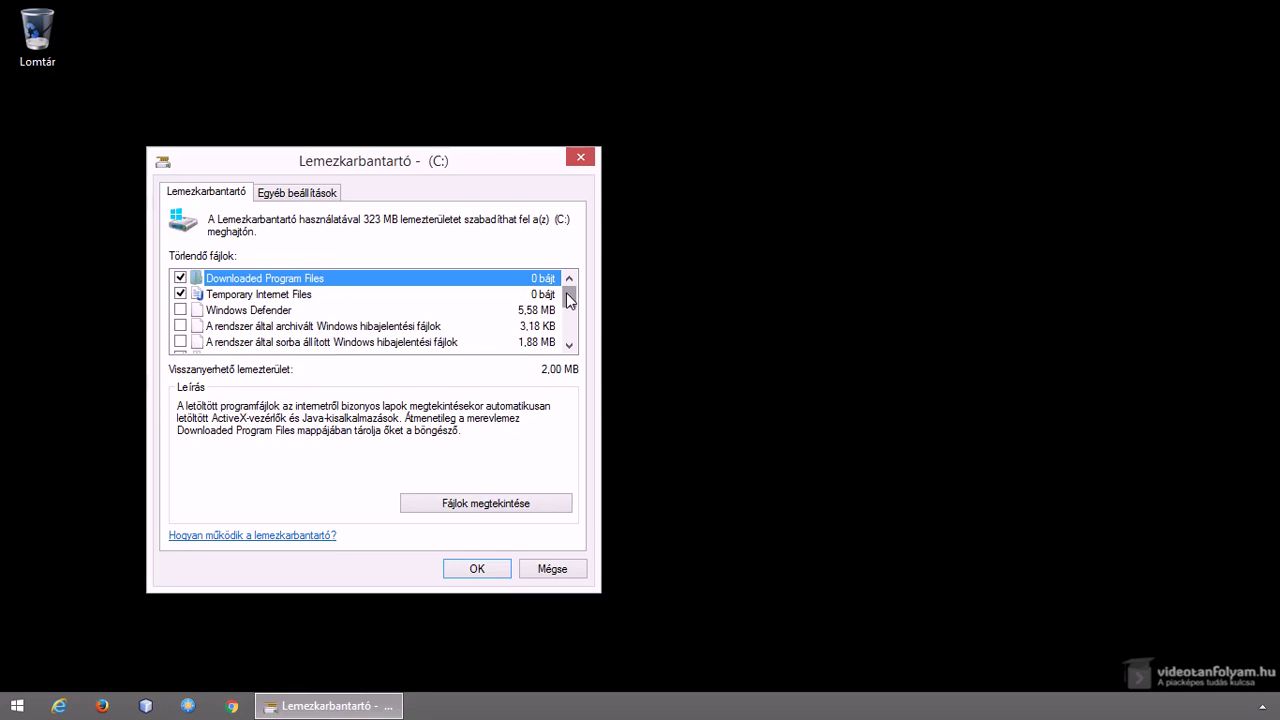
Examine the descriptions of the system file categories, including Windows Defender, the Windows error report files and Eszközillesztő csomagok
mouse_move(569, 300)
left_mouse_down()
mouse_move(570, 333)
mouse_move(569, 287)
left_mouse_up()
left_click(308, 313)
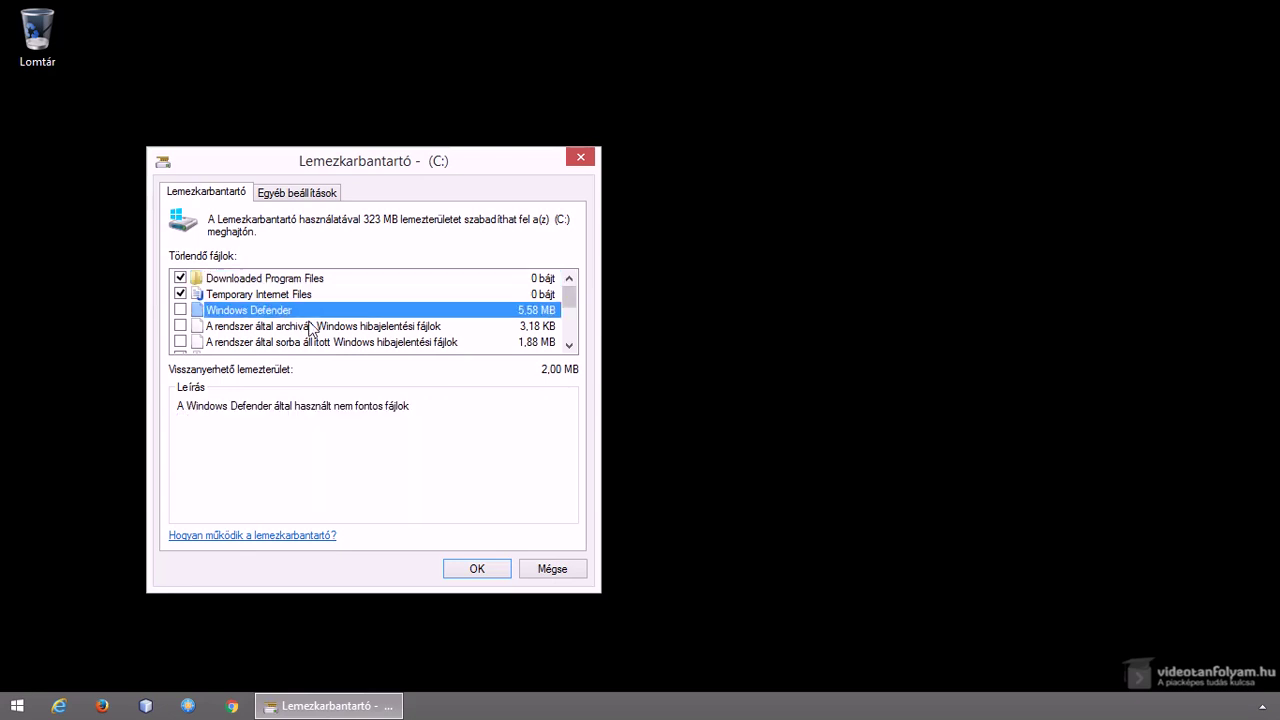
left_click(280, 328)
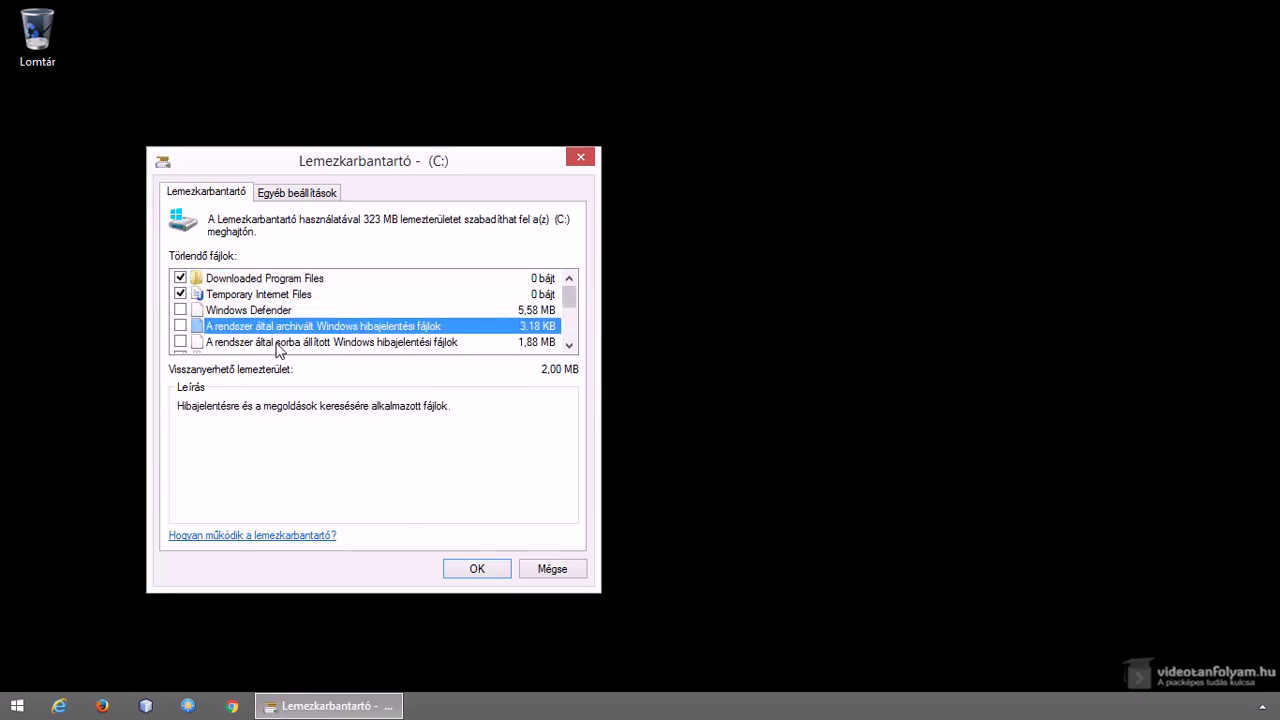
left_click(278, 343)
scroll(285, 335, "down", 1)
left_click(300, 312)
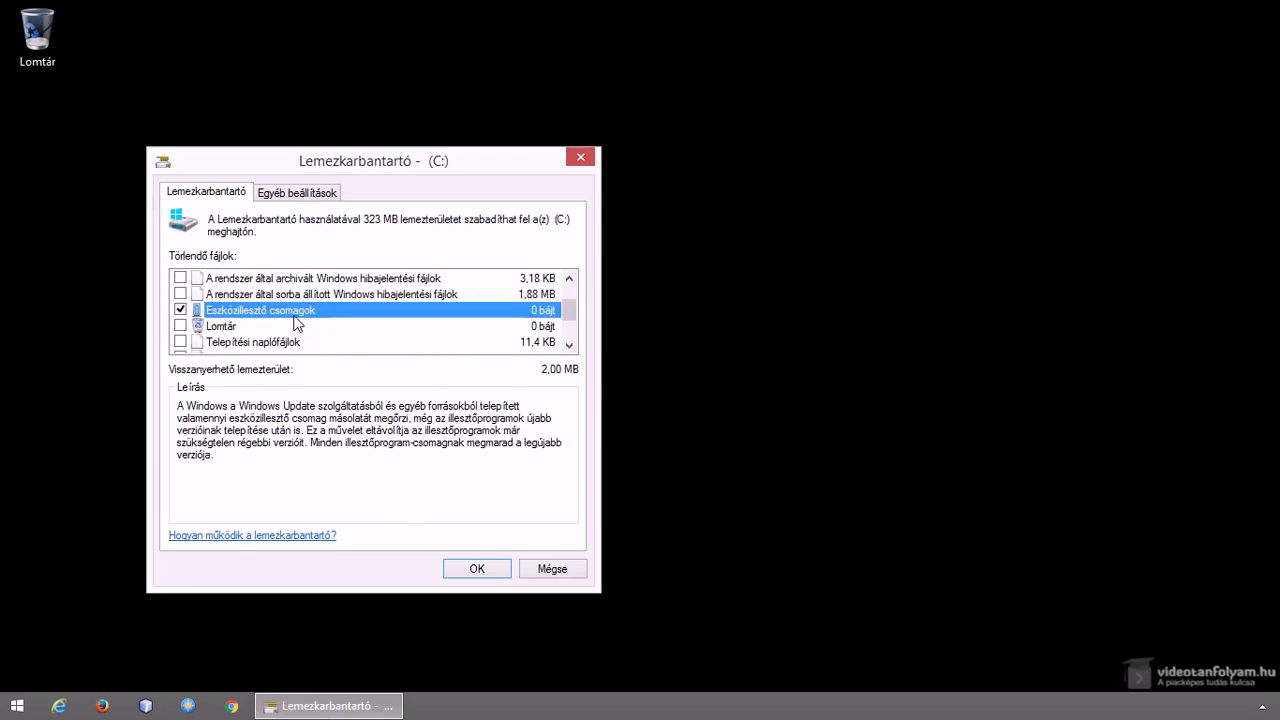
scroll(270, 320, "down", 2)
left_click(257, 309)
left_click(253, 284)
scroll(338, 350, "up", 3)
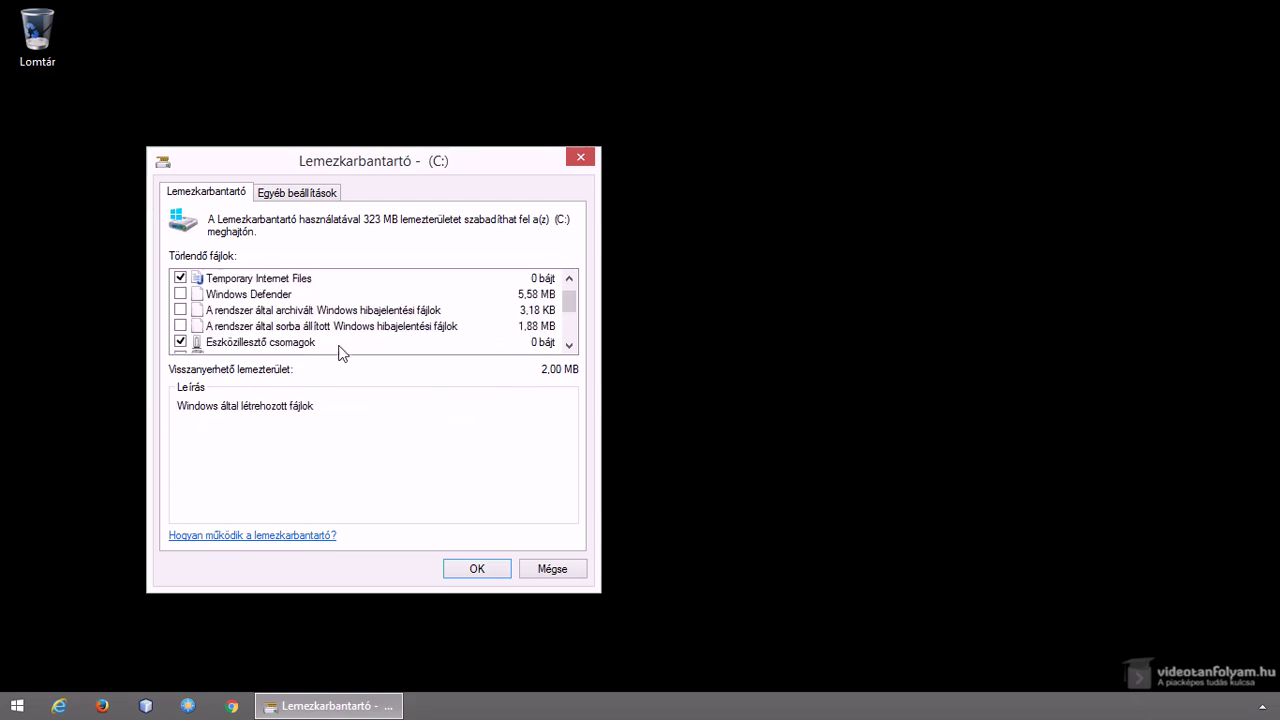
scroll(291, 340, "up", 1)
scroll(294, 343, "down", 2)
scroll(336, 331, "up", 2)
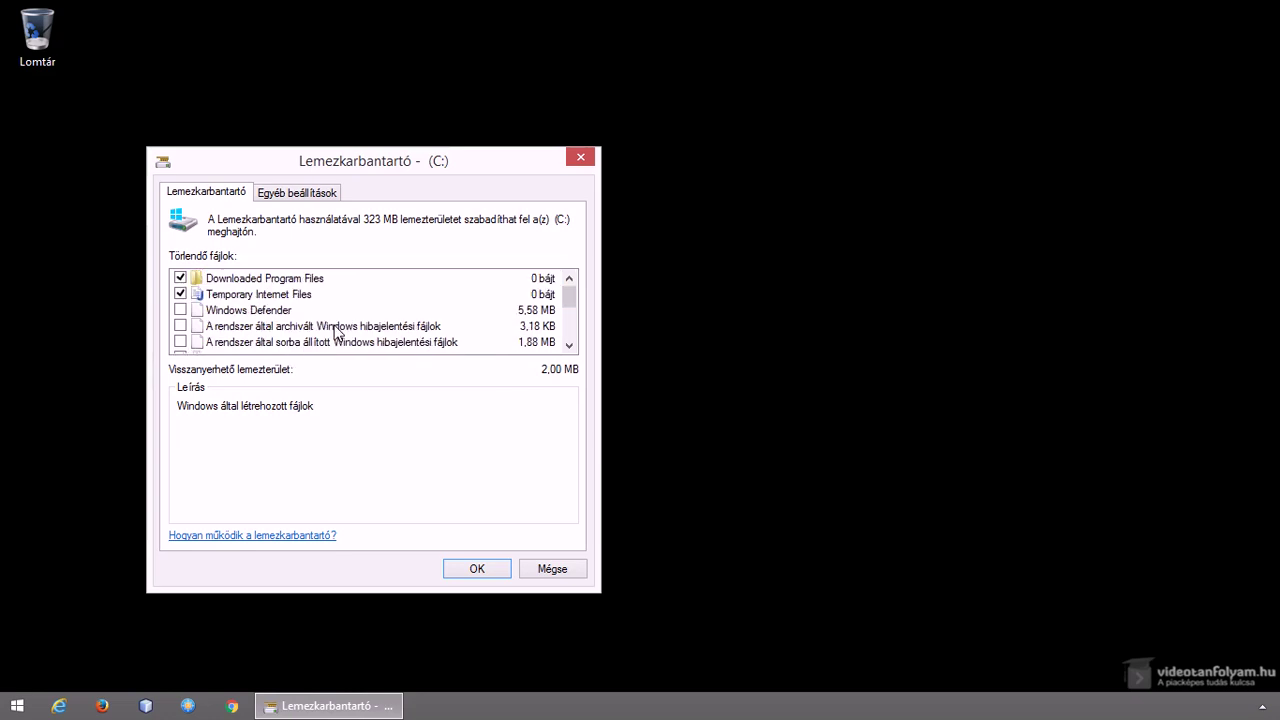
left_click(304, 314)
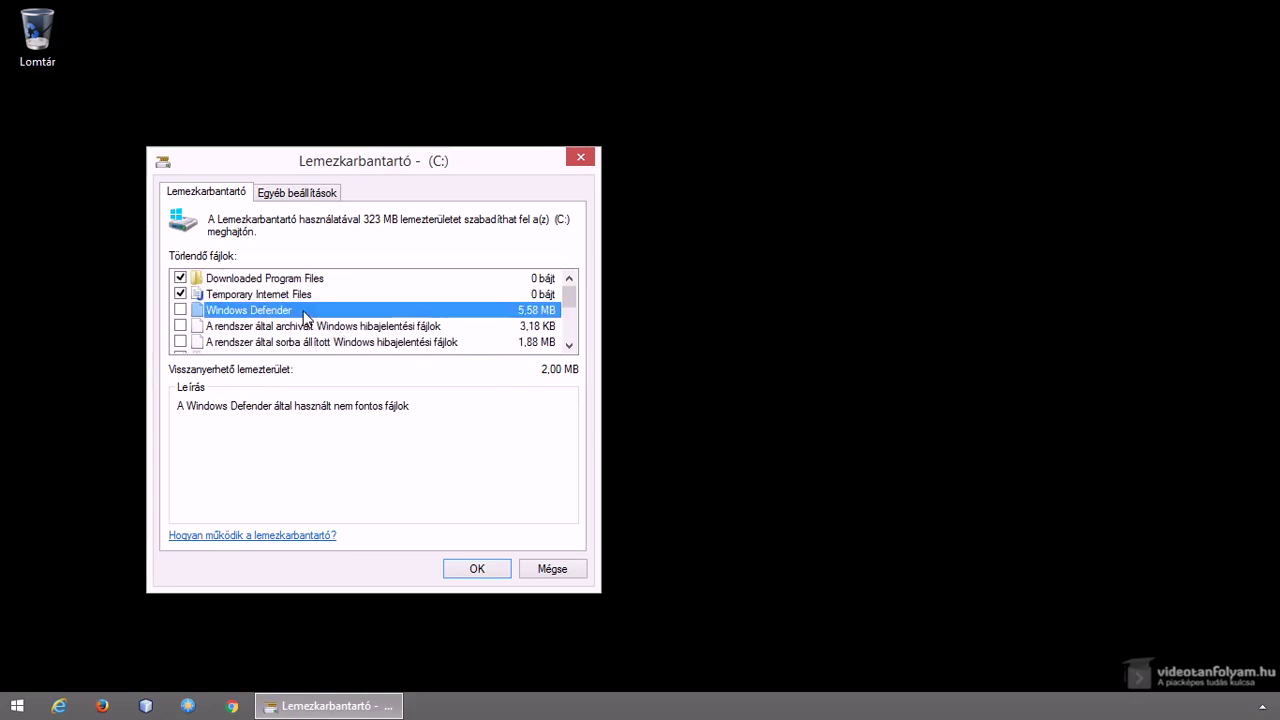
scroll(310, 316, "down", 1)
scroll(325, 317, "up", 1)
scroll(345, 318, "down", 1)
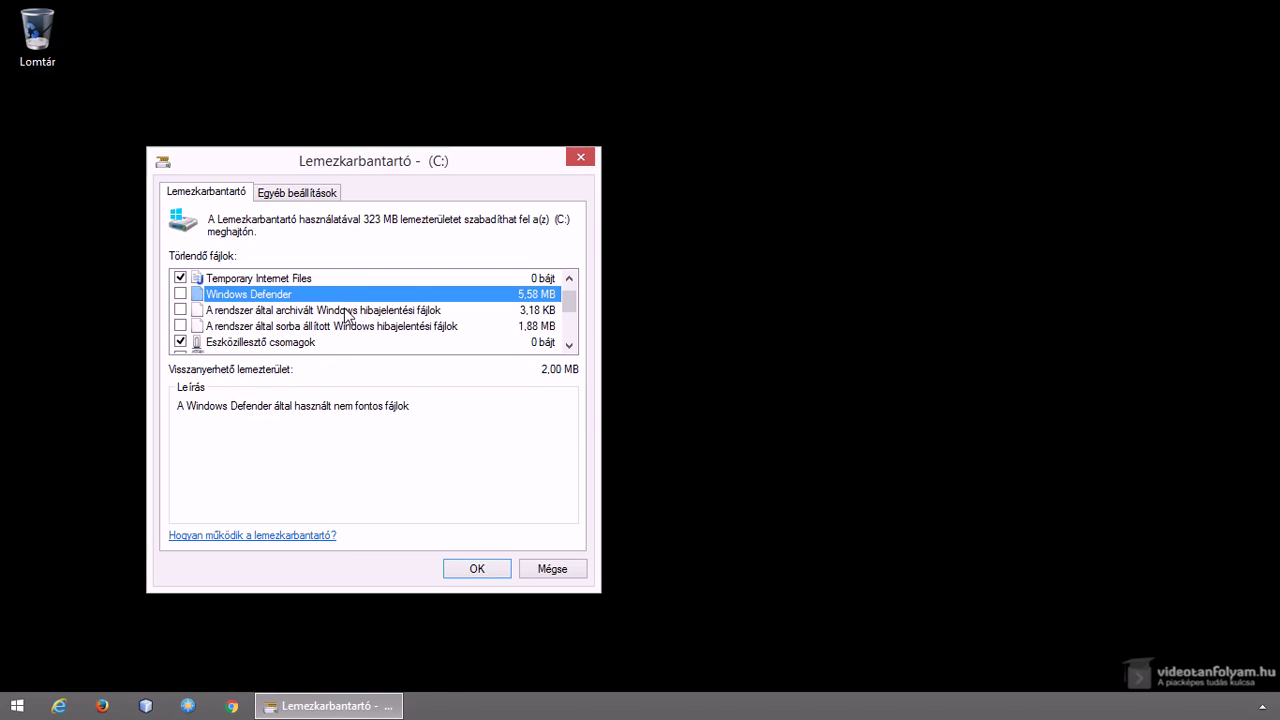
left_click(253, 312)
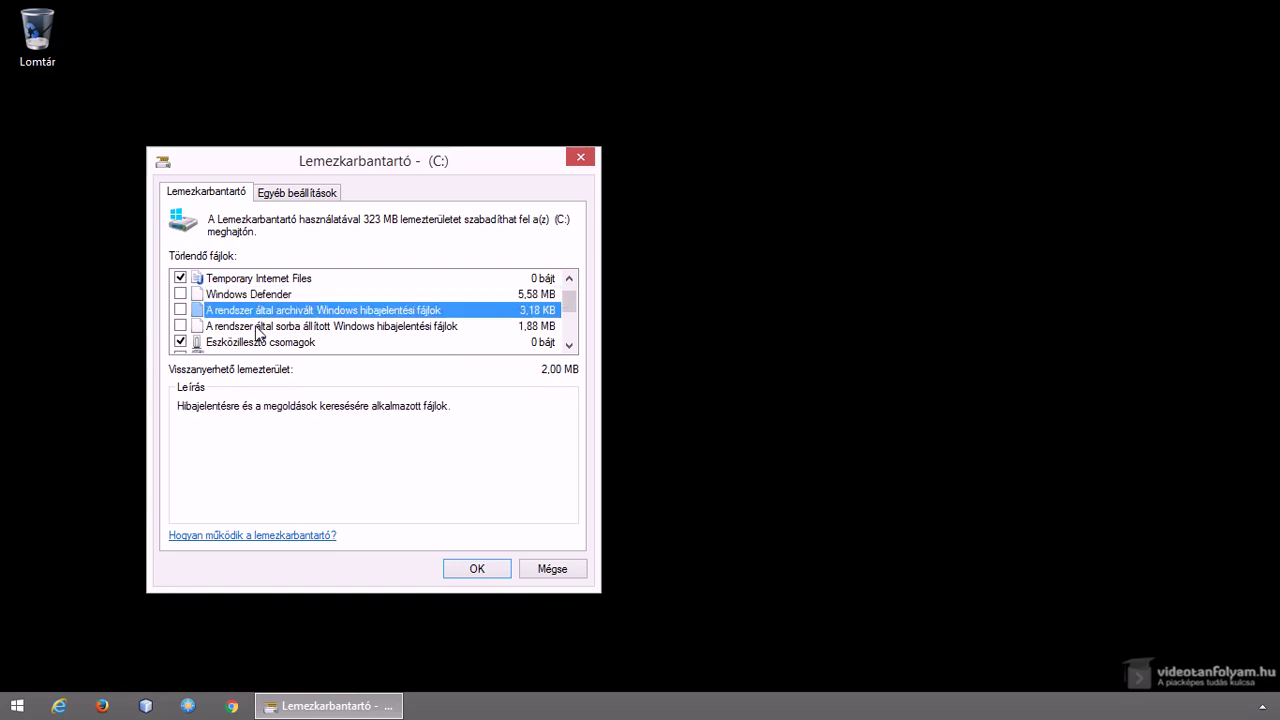
Mark all remaining system file categories, including memory dumps, Lomtár, error reports and Windows Defender, and permanently delete the selected files
scroll(258, 330, "down", 3)
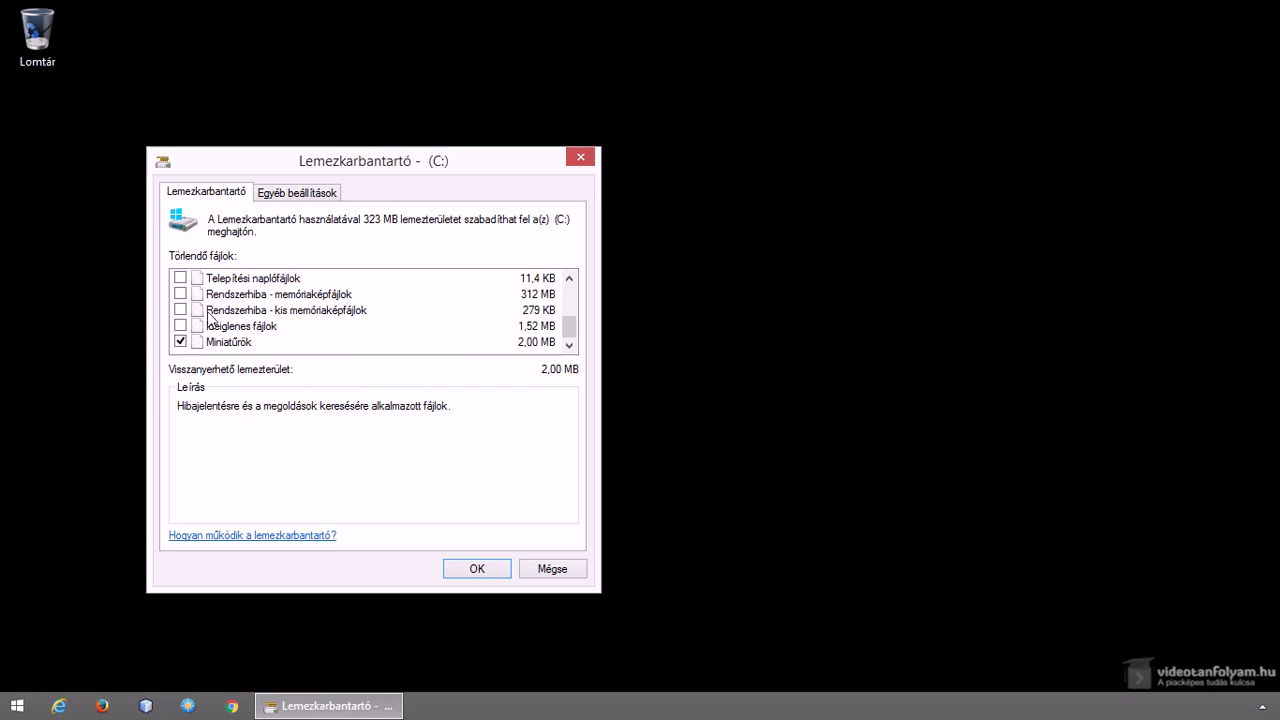
left_click(181, 294)
scroll(180, 322, "up", 1)
left_click(180, 310)
scroll(403, 340, "up", 2)
left_click(297, 332)
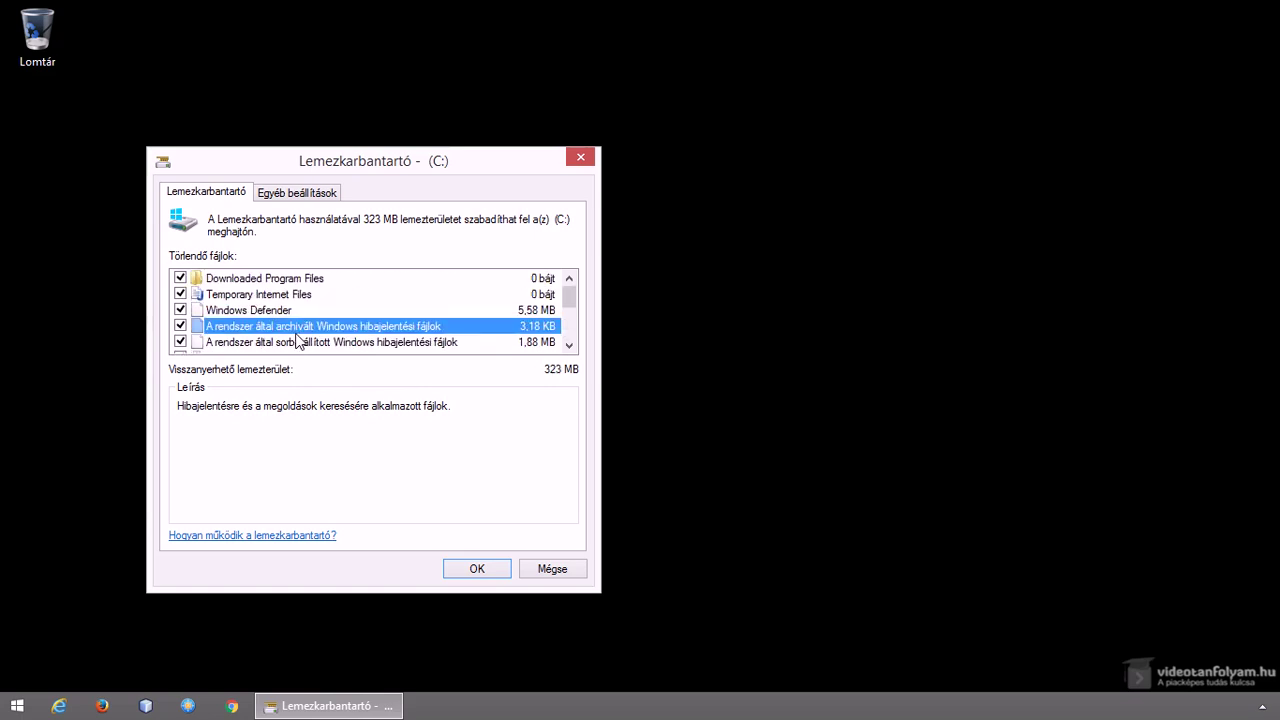
left_click(478, 562)
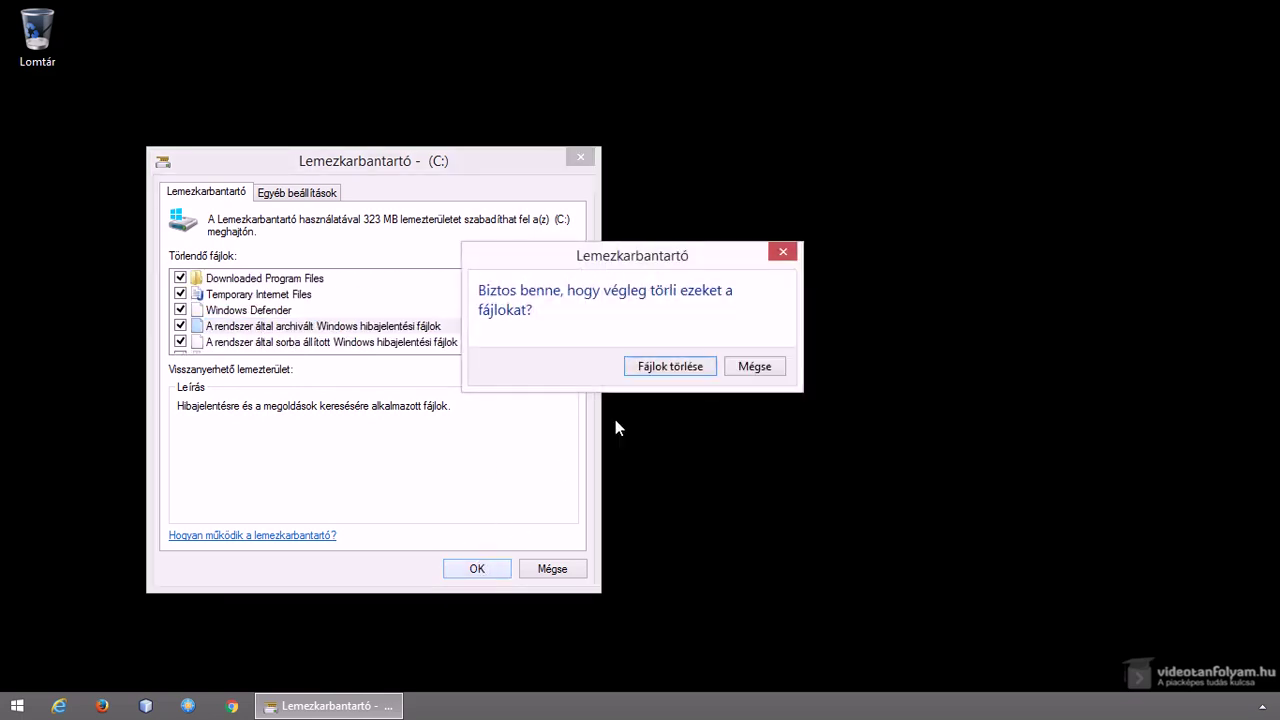
left_click(656, 368)
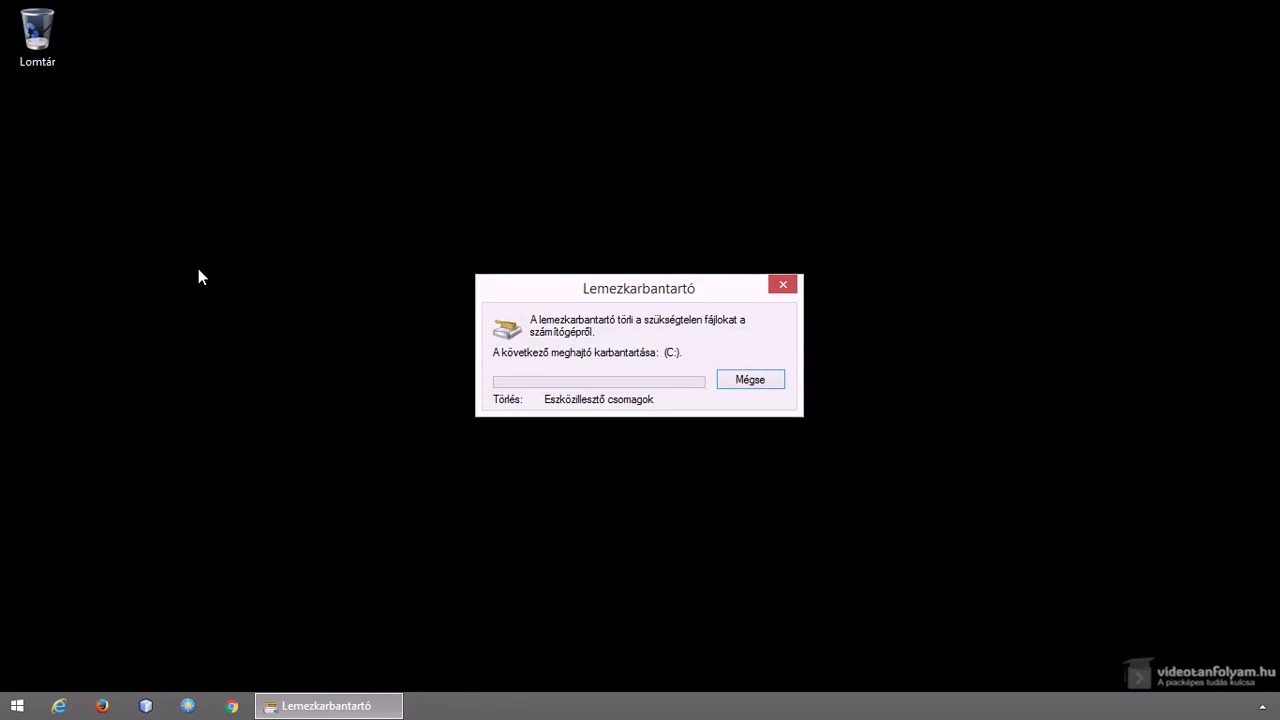